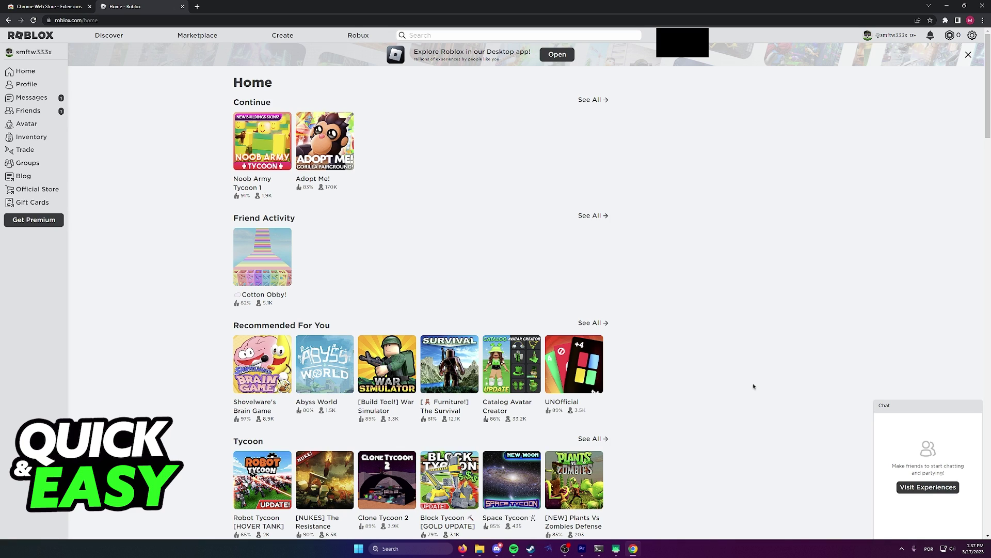
Switch from the Roblox home page to the Chrome Web Store Extensions tab
click(77, 7)
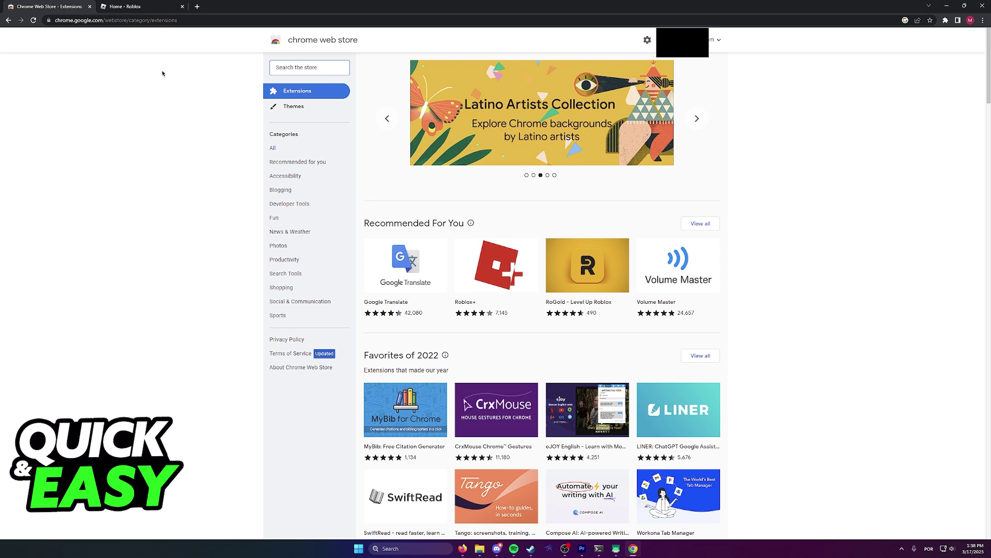
Search the Chrome Web Store for 'roblox' using the roblox suggestion
click(310, 67)
text(roblox)
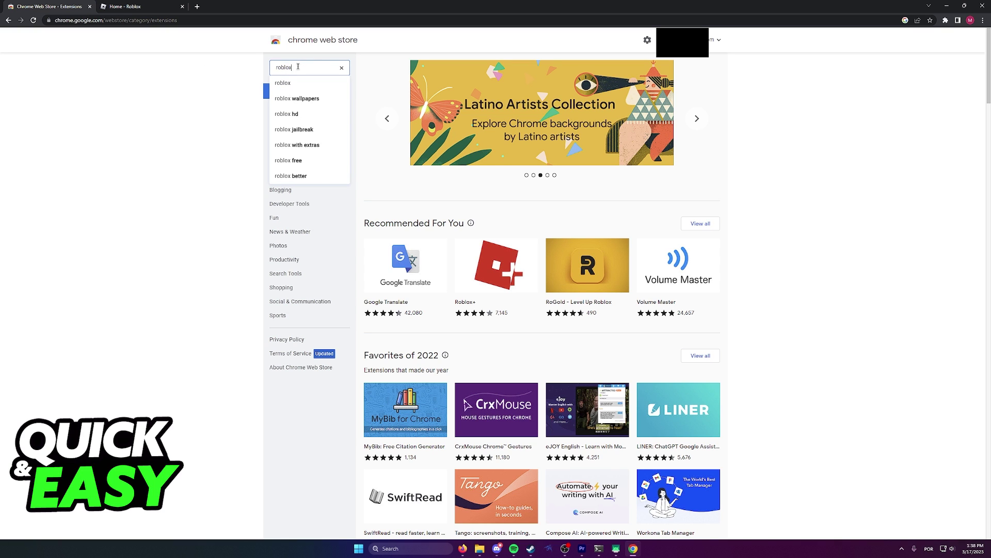
click(315, 87)
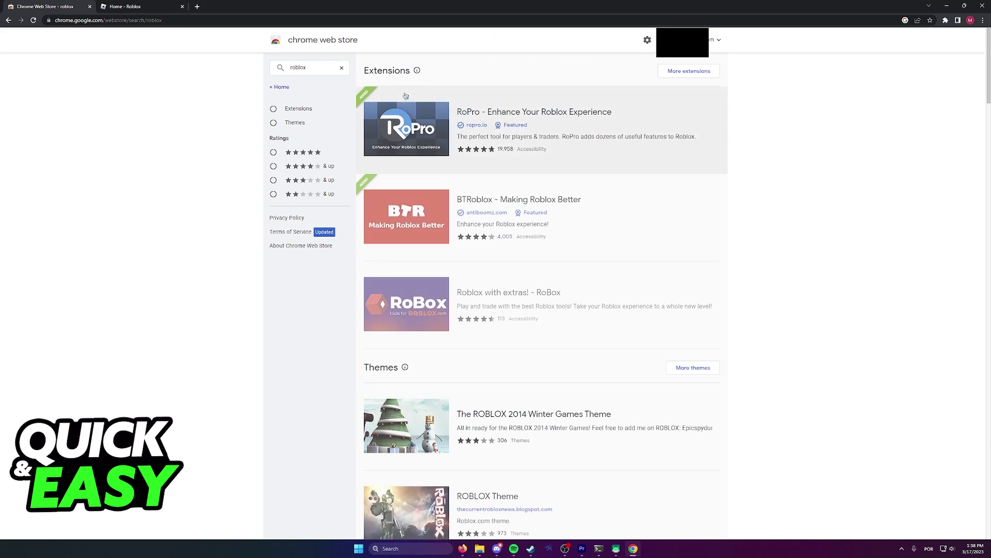
scroll(480, 169, down, 2)
scroll(480, 168, up, 2)
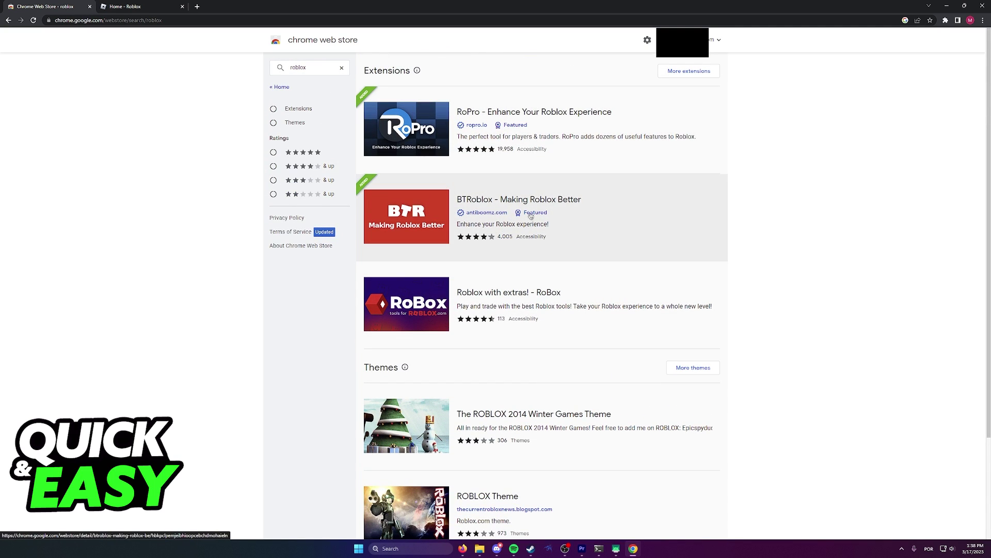
scroll(503, 202, down, 2)
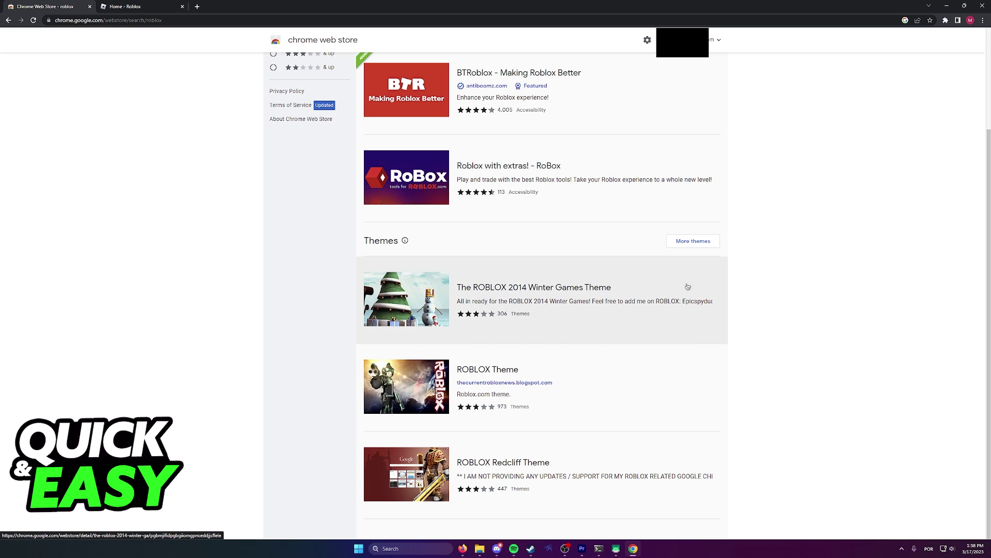
scroll(686, 287, up, 2)
scroll(687, 222, down, 2)
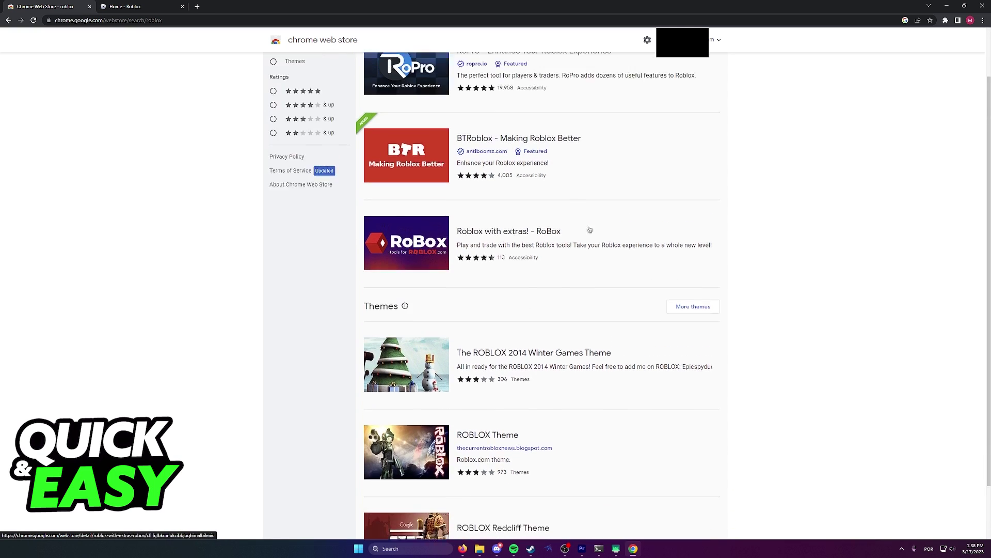
scroll(686, 155, up, 2)
Show only extension results for 'roblox' via More extensions, listing RoPro, BTRoblox and RoBox
click(689, 70)
scroll(659, 140, down, 1)
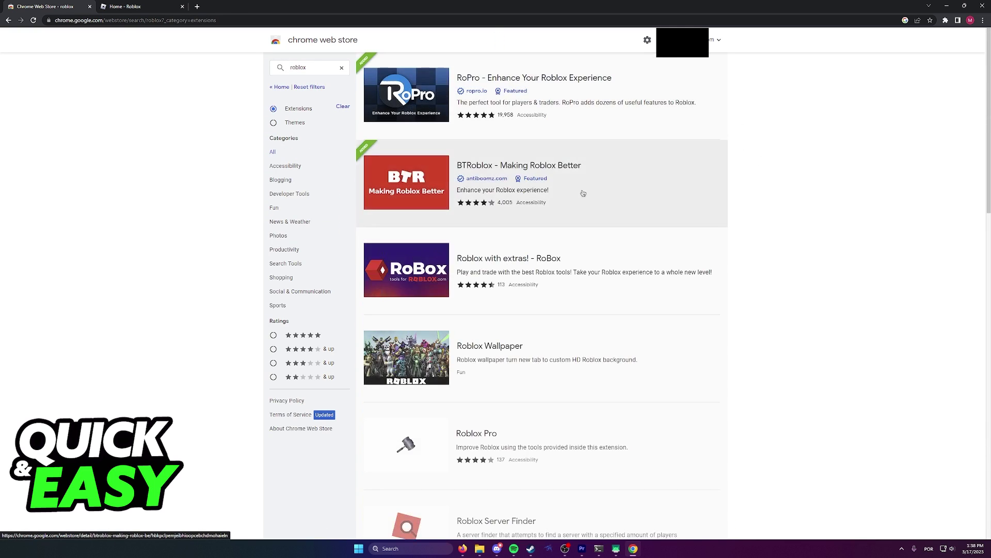
scroll(581, 193, down, 2)
scroll(578, 195, down, 2)
scroll(573, 215, up, 3)
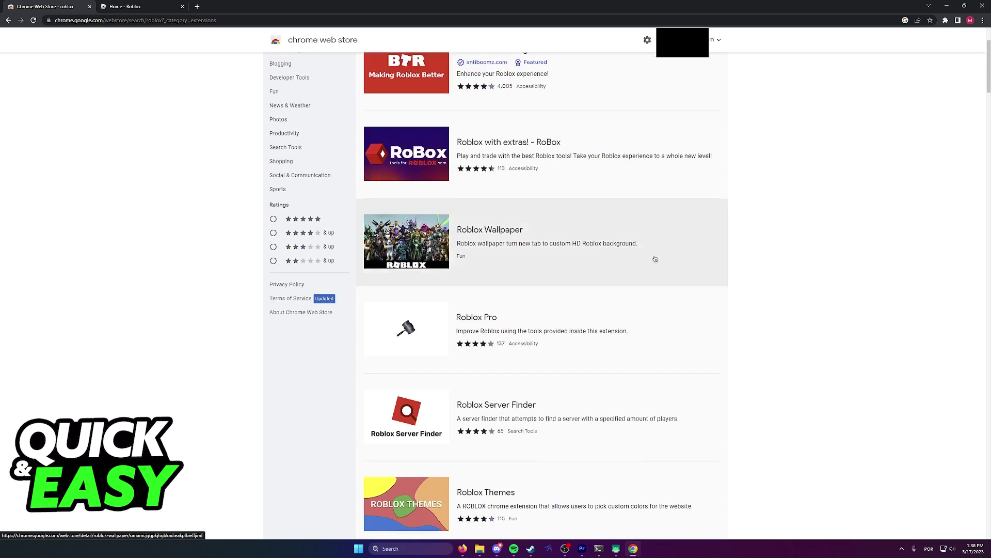
scroll(622, 258, up, 2)
scroll(609, 158, down, 3)
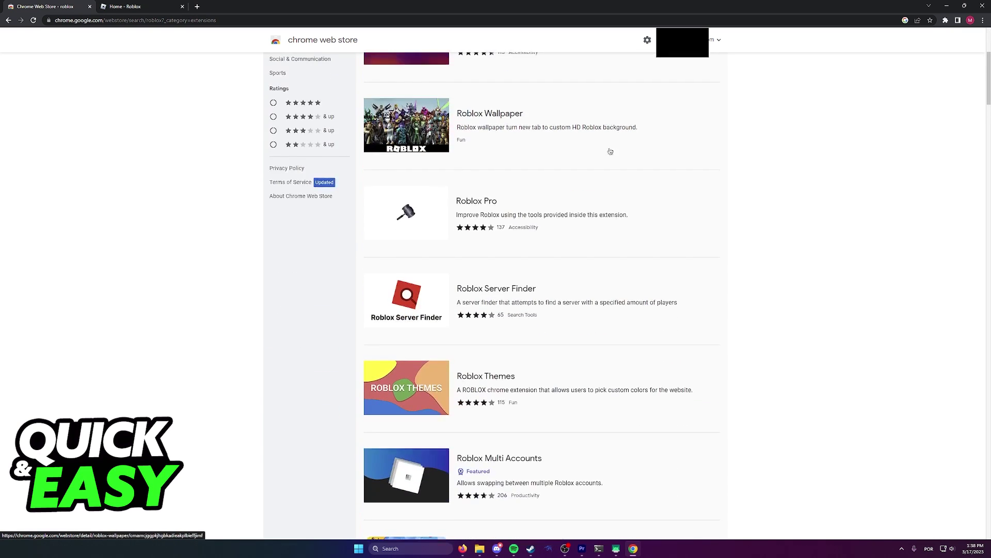
scroll(611, 150, down, 3)
scroll(609, 148, down, 4)
scroll(597, 171, down, 3)
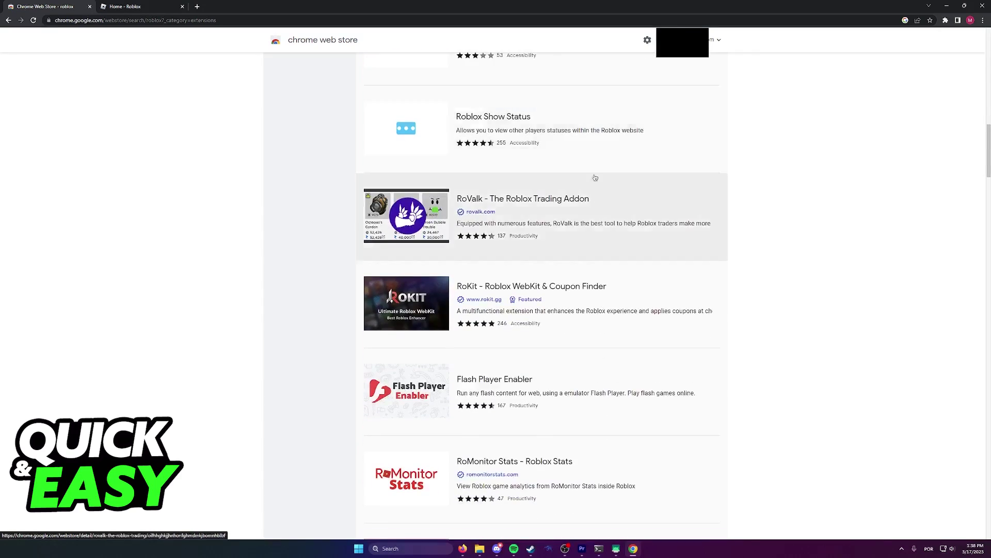
scroll(582, 191, down, 2)
scroll(485, 302, down, 2)
scroll(482, 310, down, 2)
scroll(485, 314, up, 3)
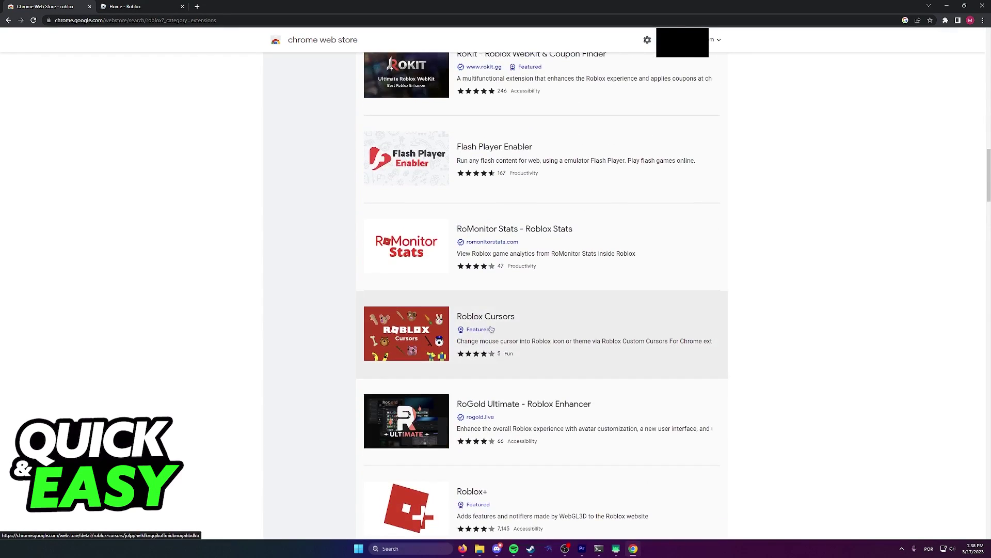
scroll(643, 380, down, 1)
scroll(759, 423, down, 2)
scroll(611, 217, up, 5)
scroll(542, 248, up, 5)
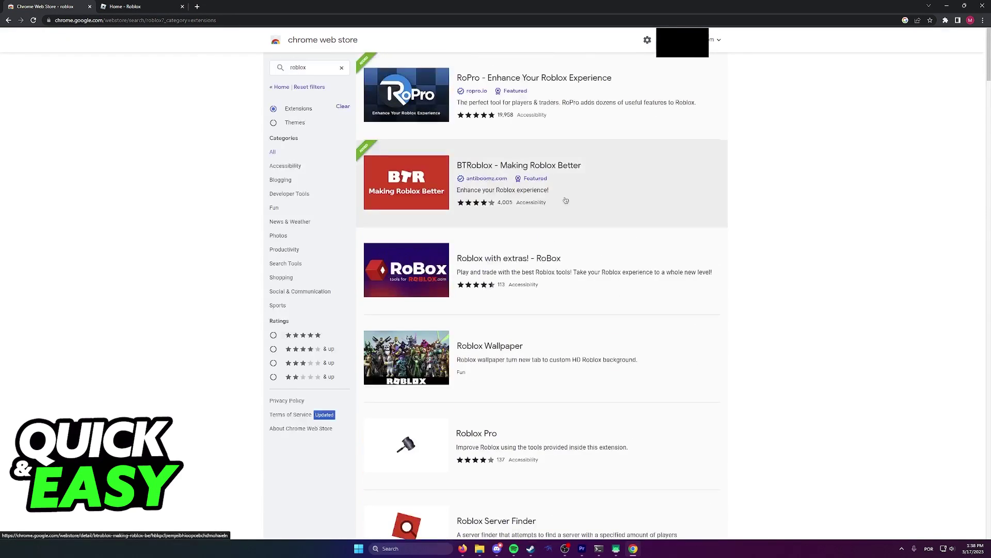
scroll(391, 262, down, 3)
scroll(349, 262, down, 5)
scroll(317, 277, down, 5)
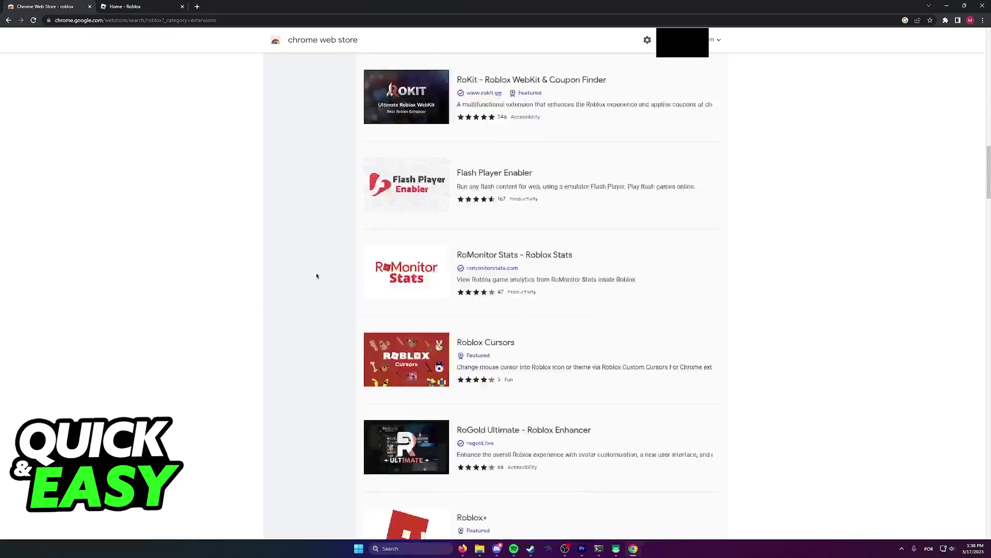
scroll(312, 248, down, 5)
scroll(333, 237, down, 5)
scroll(332, 237, down, 5)
scroll(305, 265, down, 4)
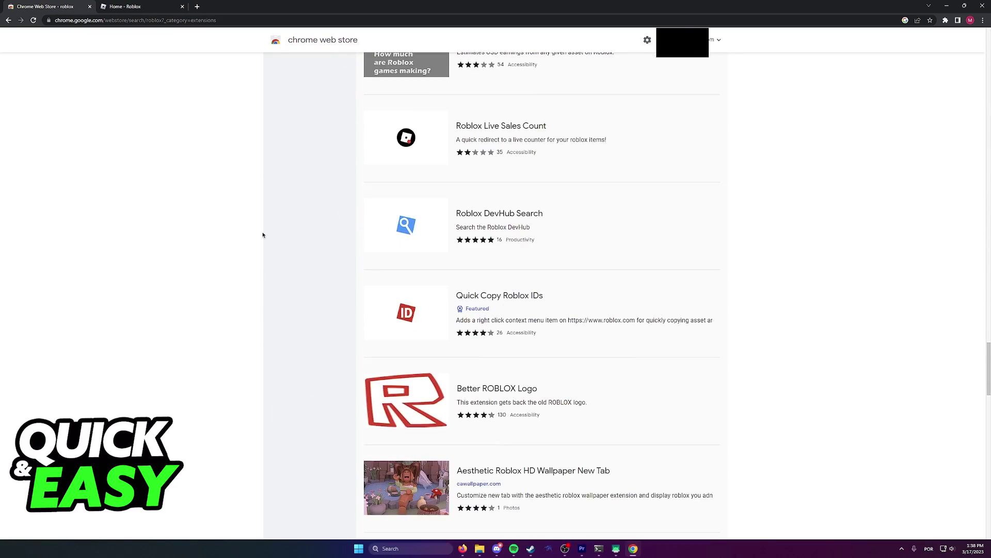
scroll(259, 216, down, 4)
scroll(195, 155, up, 5)
scroll(177, 147, up, 5)
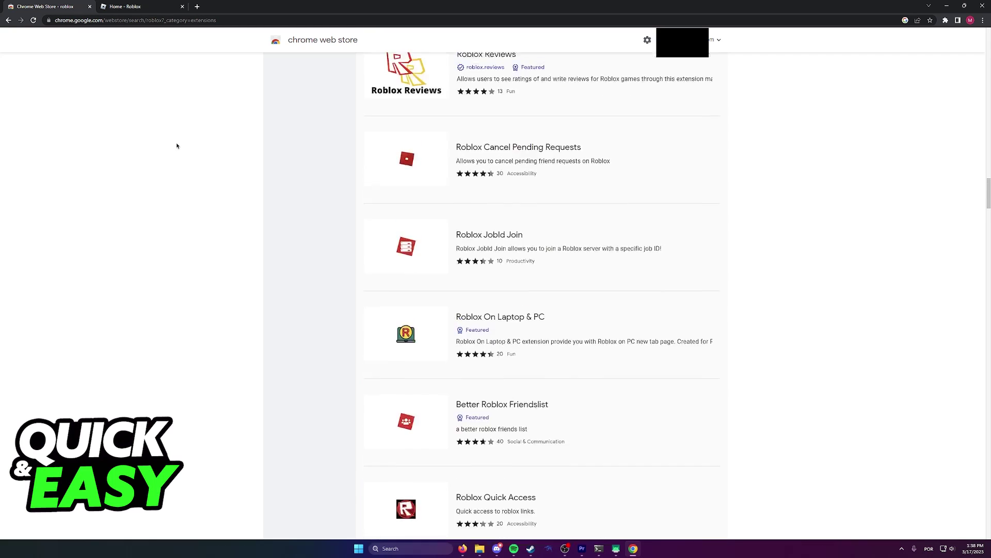
scroll(177, 147, up, 5)
After browsing the roblox extension list, switch back to the Roblox Home tab
key(ctrl+Tab)
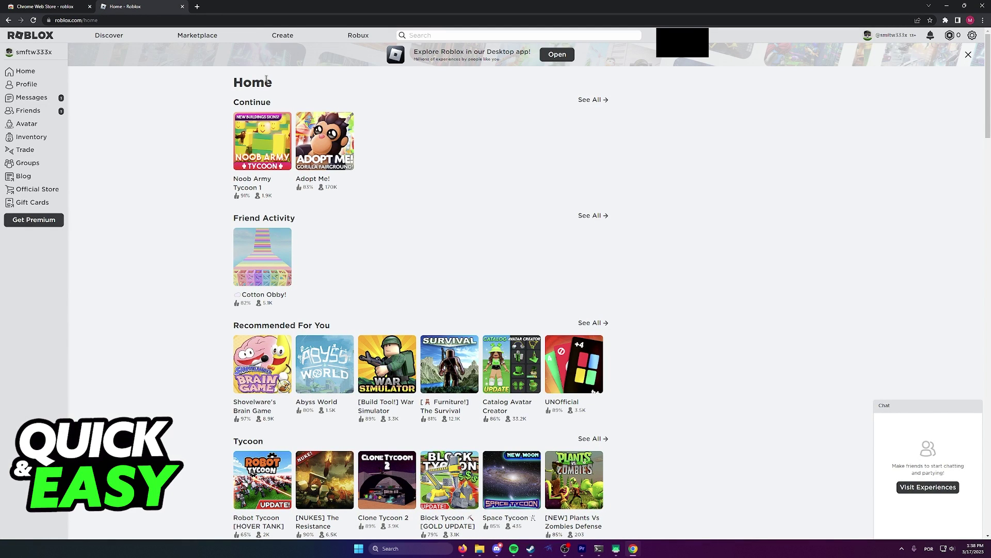